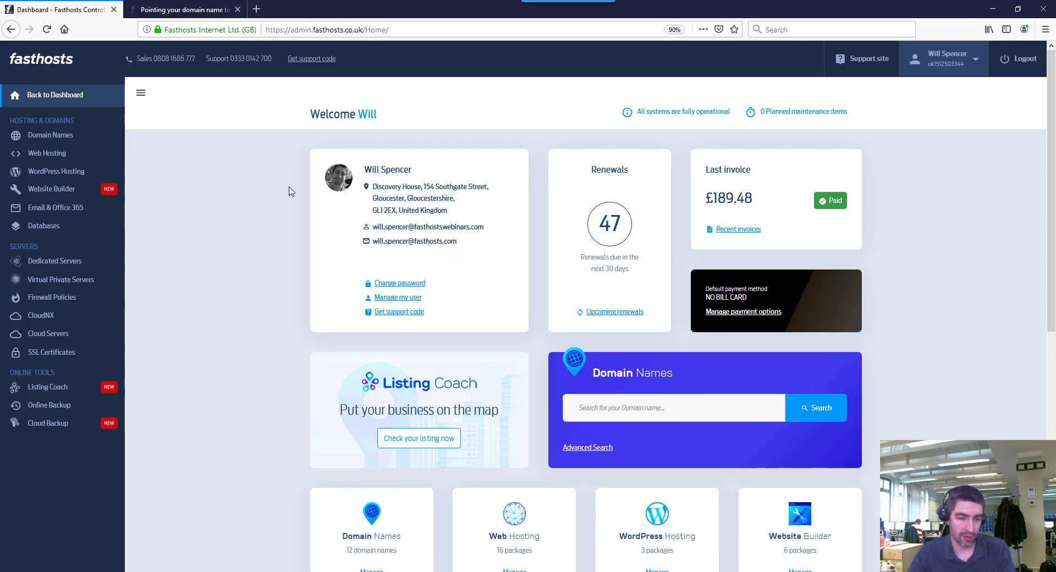
Open fasthostswebinars.com from Domain Names and highlight nameservers ns1.livedns.co.uk and ns2.livedns.co.uk.
click(69, 137)
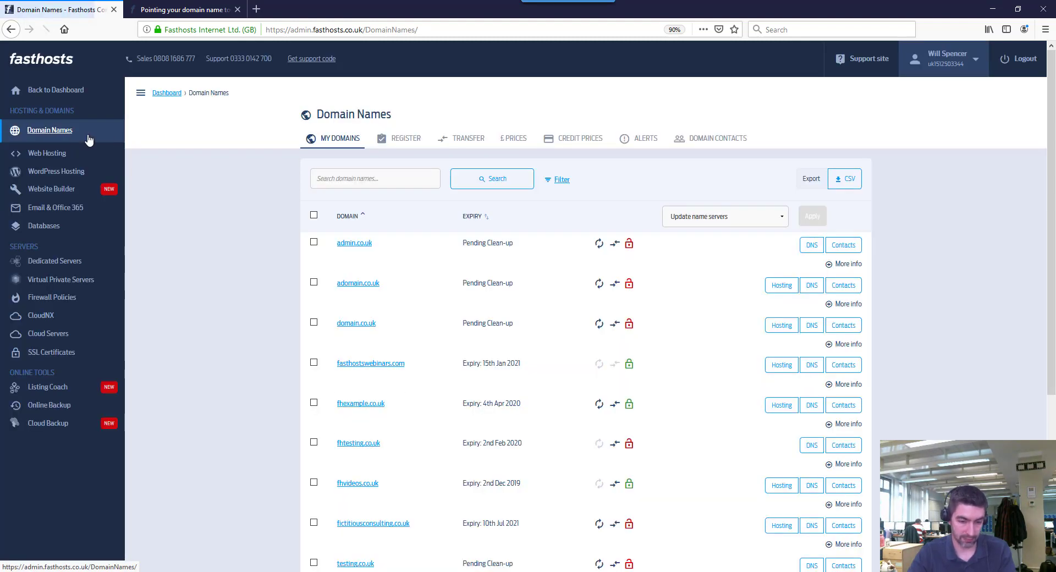
click(384, 368)
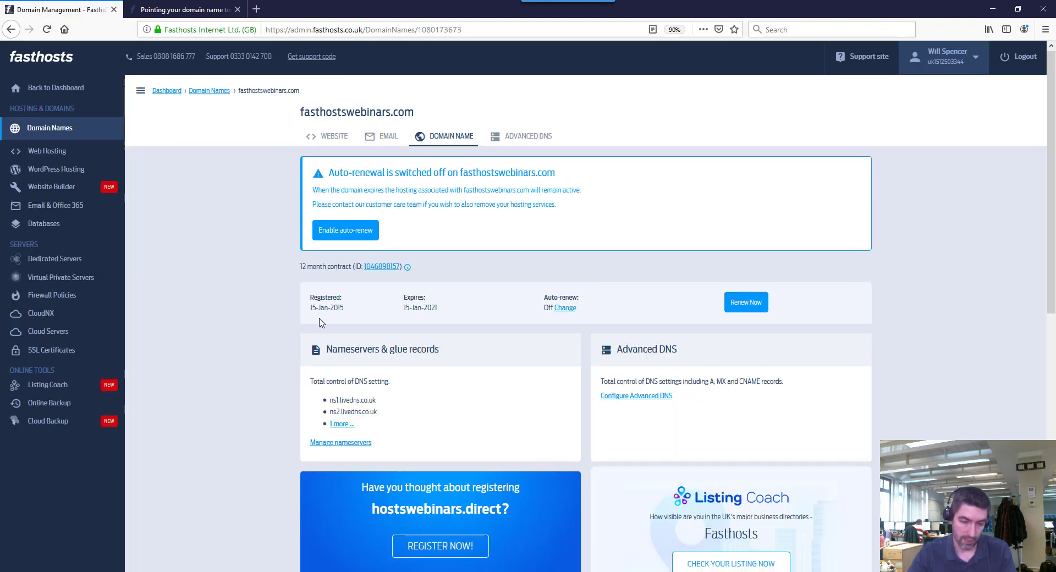
scroll(322, 323, down, 1)
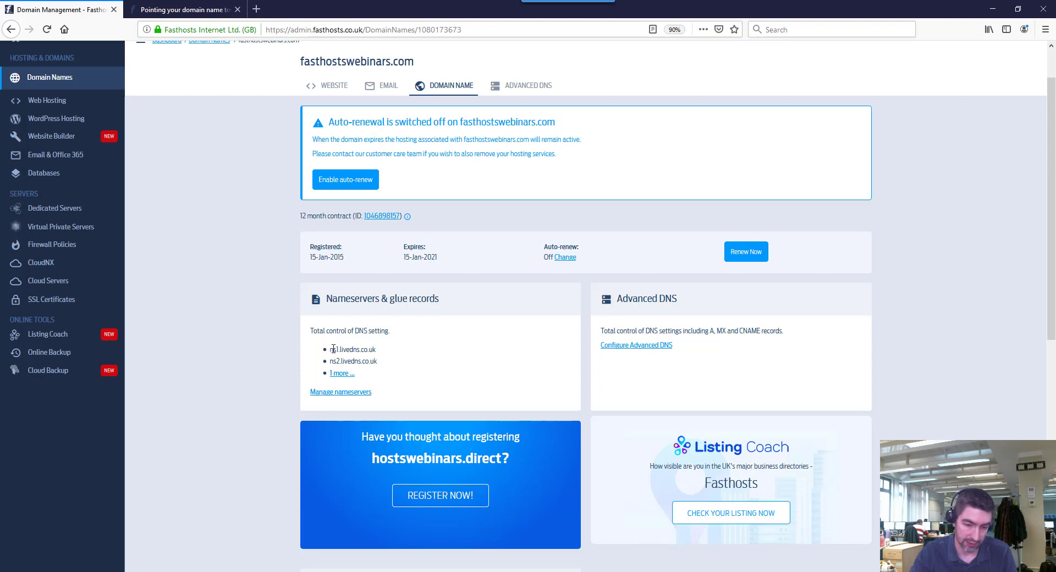
drag(330, 350, 382, 363)
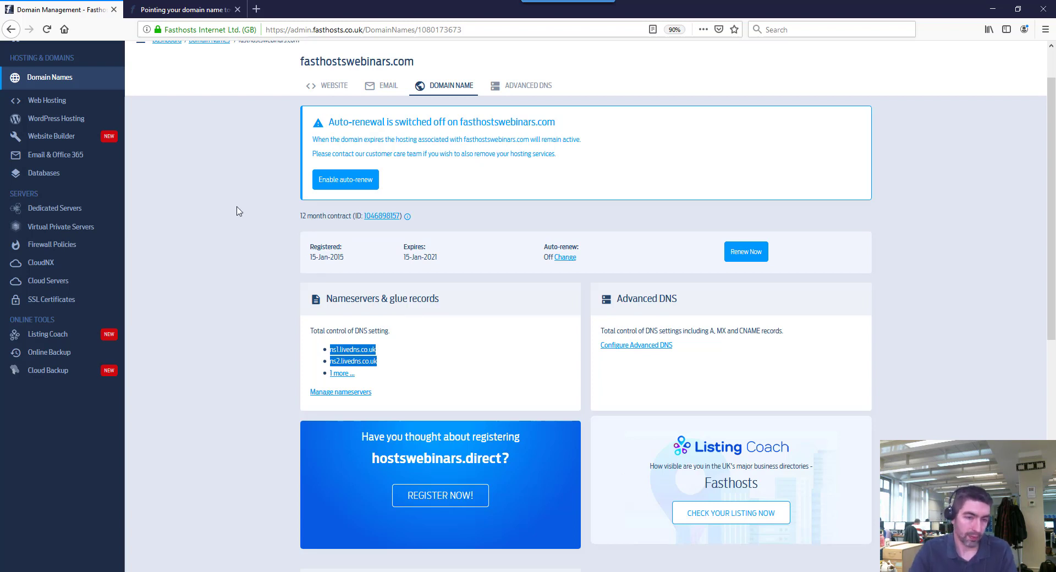
In the 'Pointing your domain name towards Fasthosts' article, highlight the three Fasthosts nameservers and their IPs.
click(194, 11)
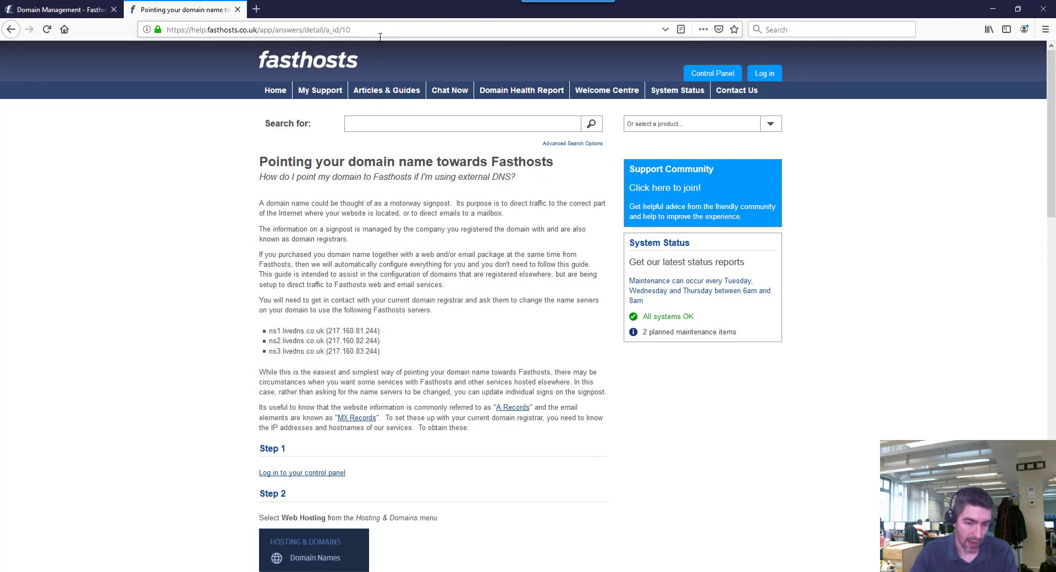
scroll(272, 190, down, 1)
scroll(286, 194, down, 1)
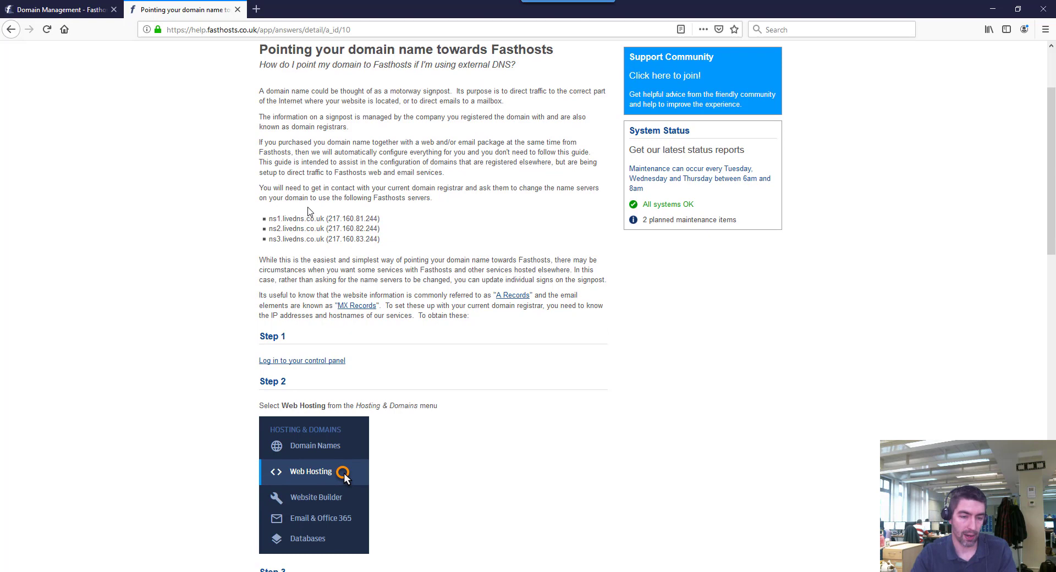
drag(269, 218, 395, 247)
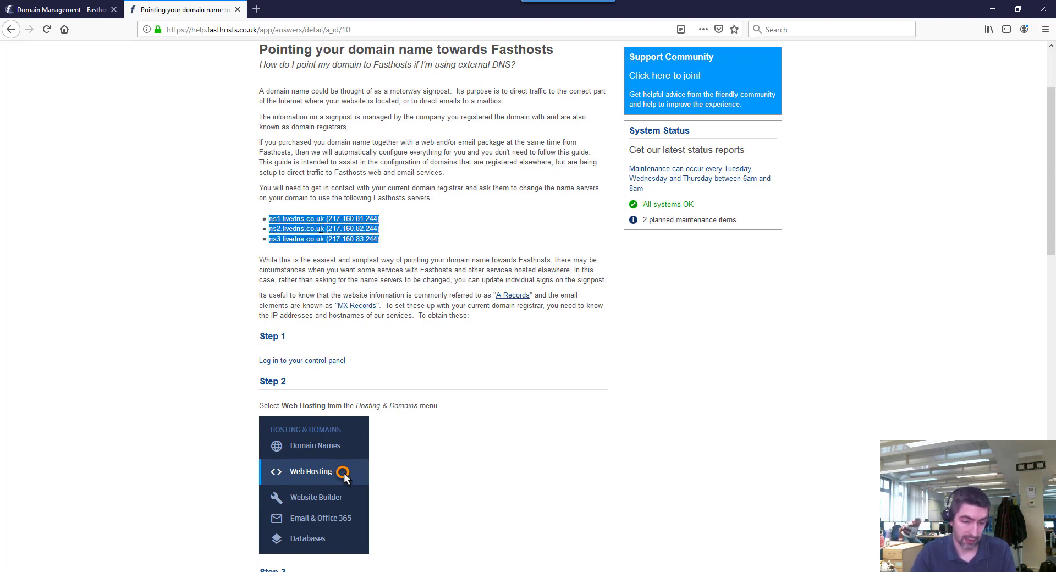
click(322, 229)
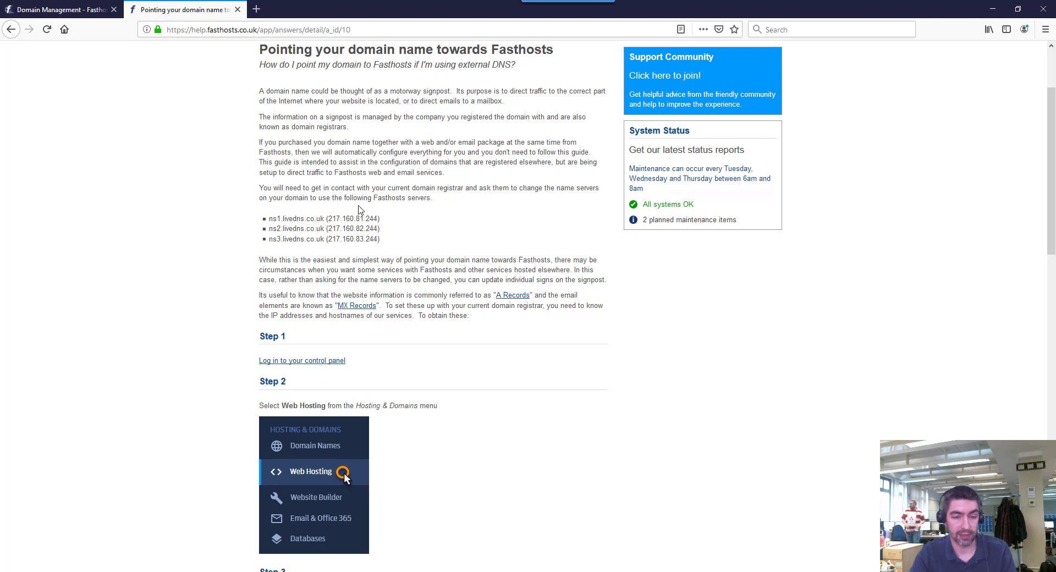
Further down the article, highlight the sub-domain A-record IPs such as mail 213.171.216.114.
scroll(462, 226, down, 2)
scroll(477, 202, down, 2)
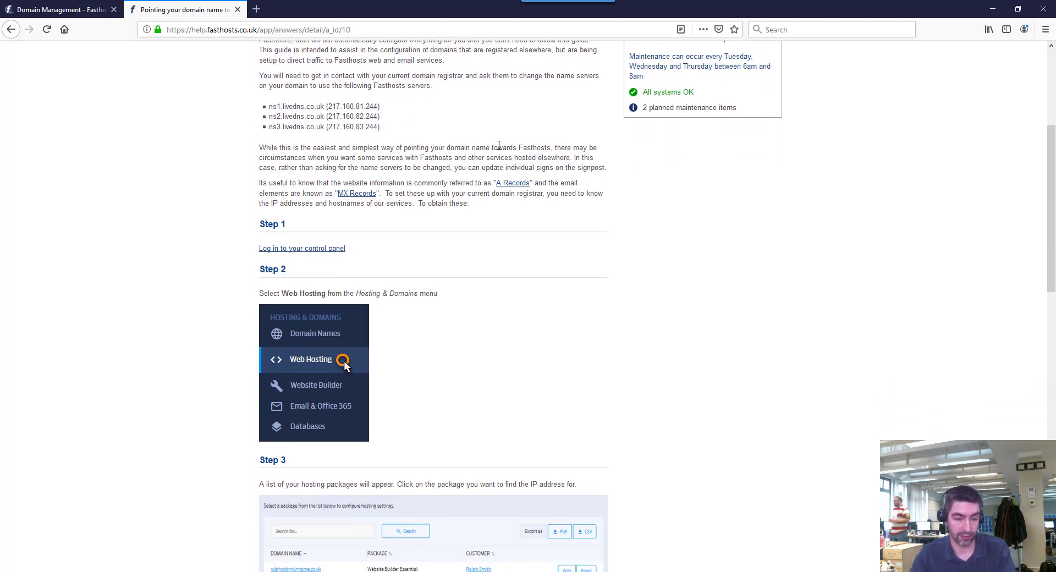
scroll(499, 145, down, 18)
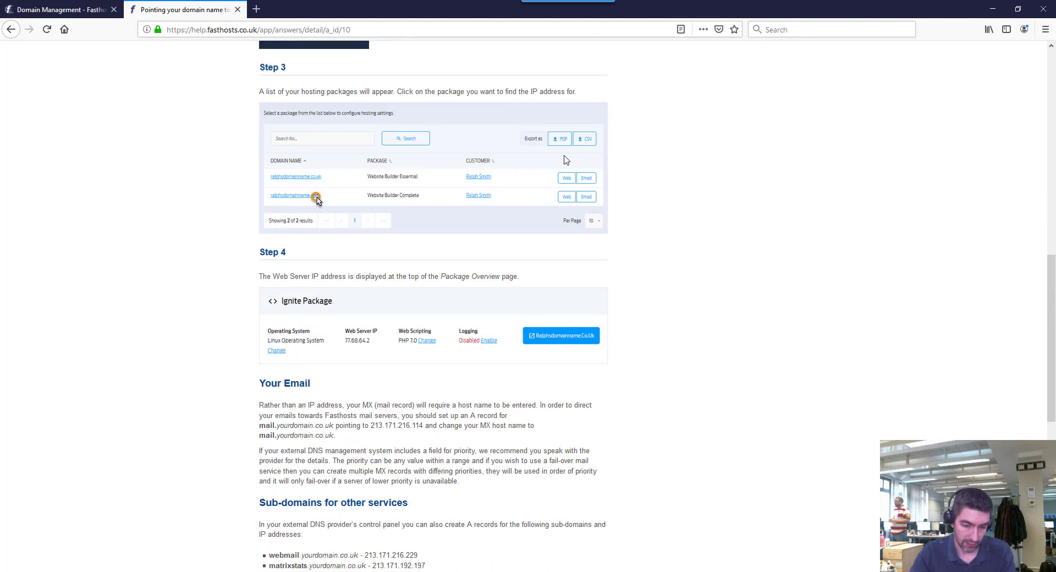
scroll(562, 173, down, 3)
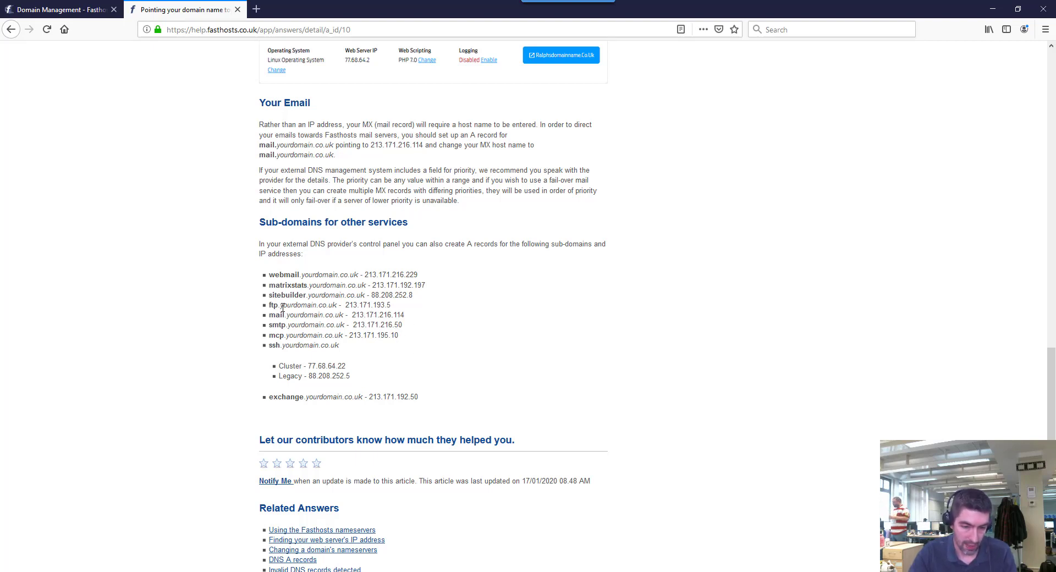
drag(407, 315, 289, 298)
click(429, 305)
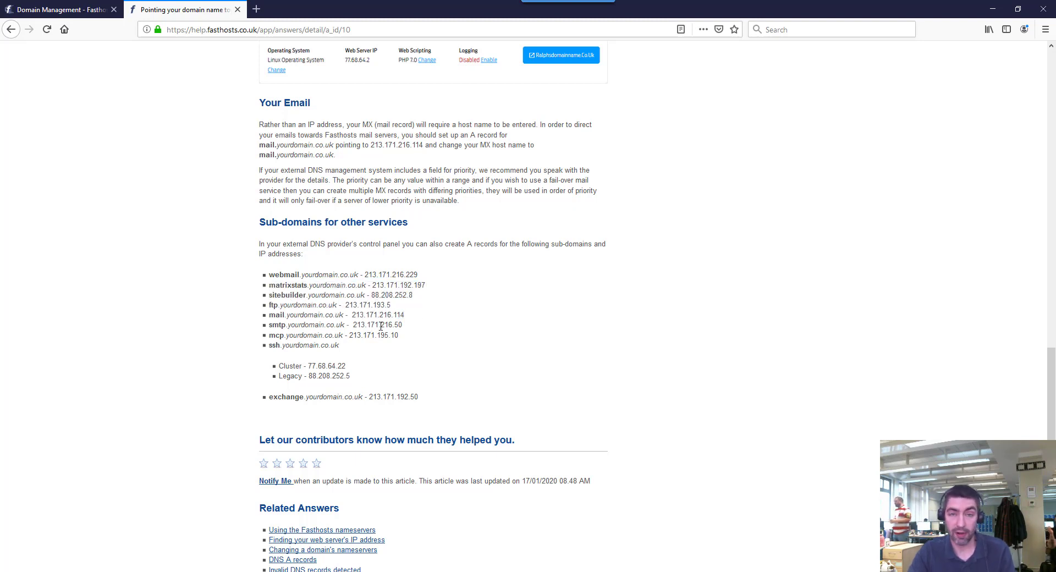
Leave the fasthostswebinars.com page and return to the Control Panel dashboard.
click(84, 11)
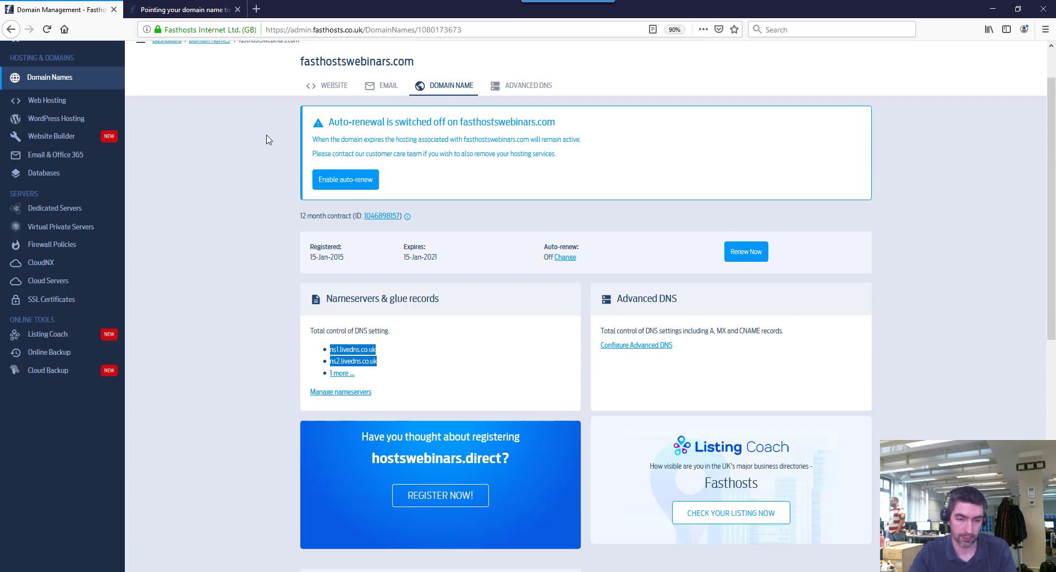
click(254, 157)
scroll(254, 157, up, 2)
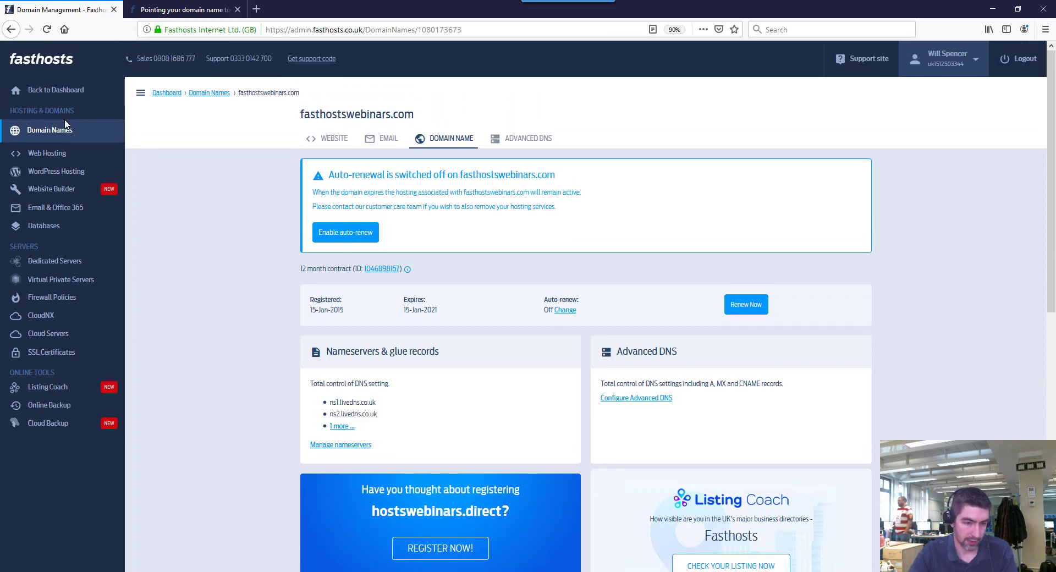
click(68, 92)
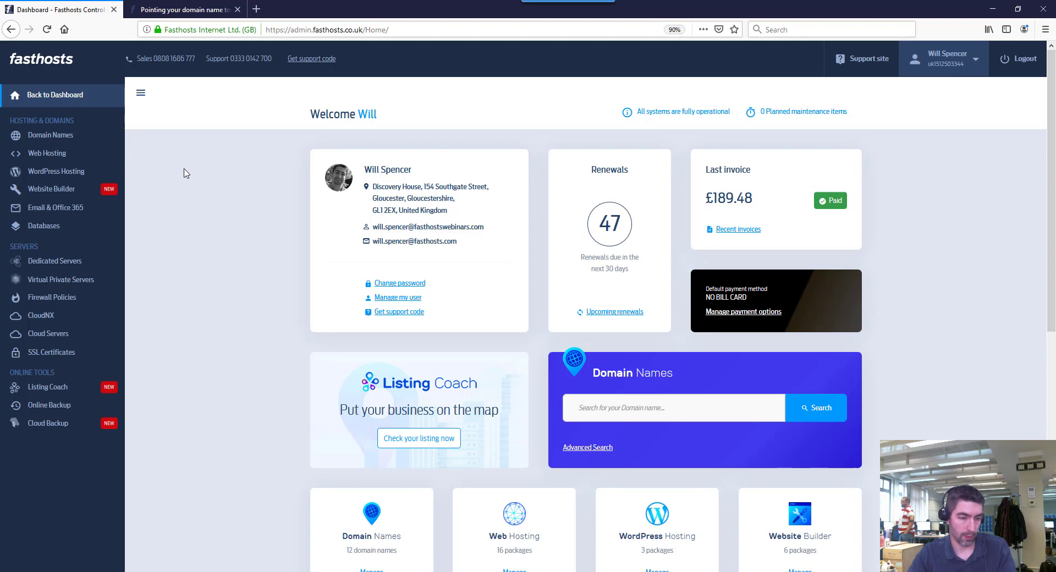
Note web server IP 77.68.64.15 on the adomain.co.uk hosting package, then list the WordPress sites.
click(55, 156)
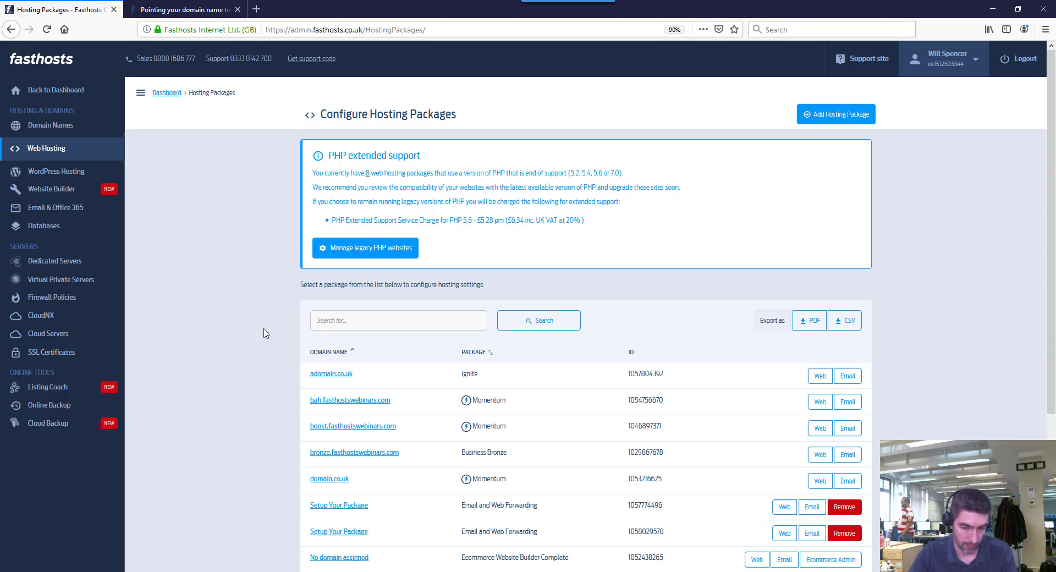
scroll(266, 332, down, 4)
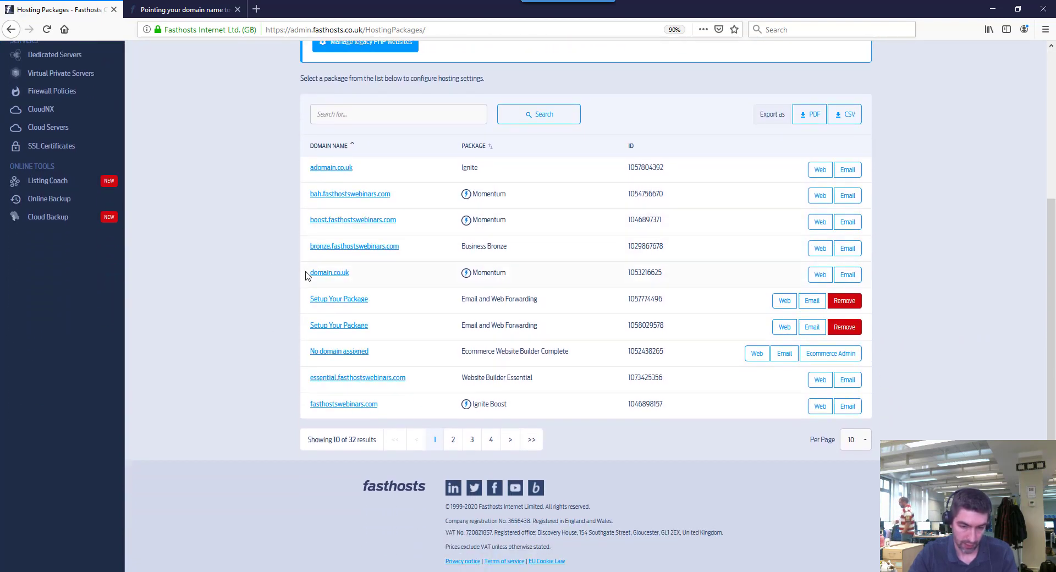
click(341, 172)
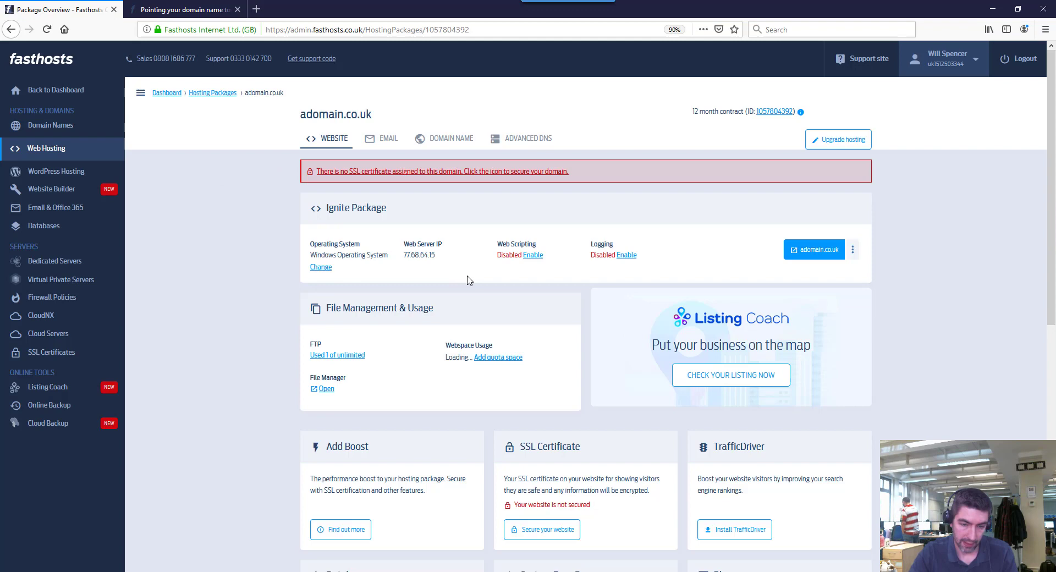
drag(438, 257, 405, 250)
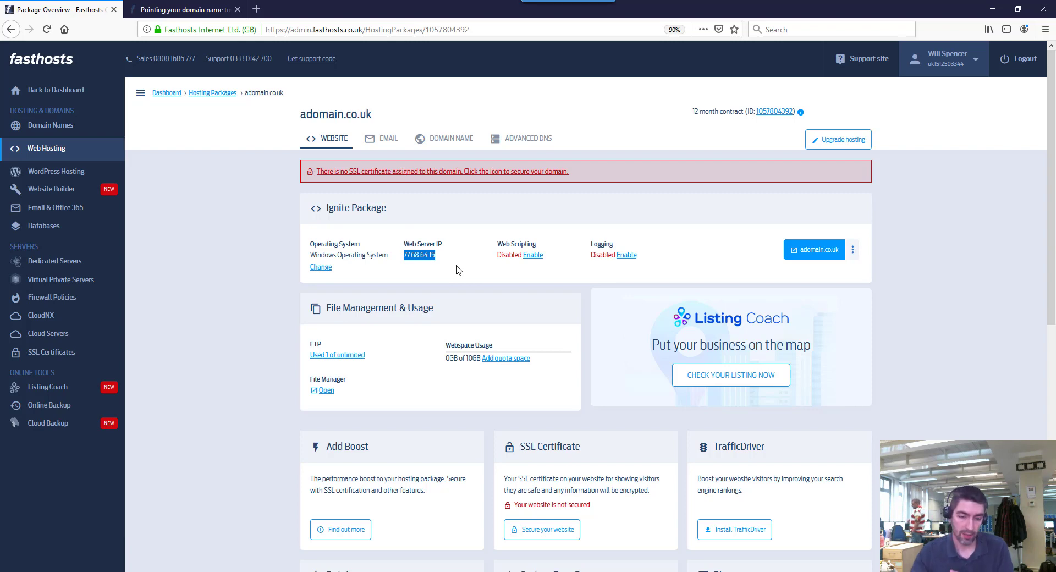
click(429, 255)
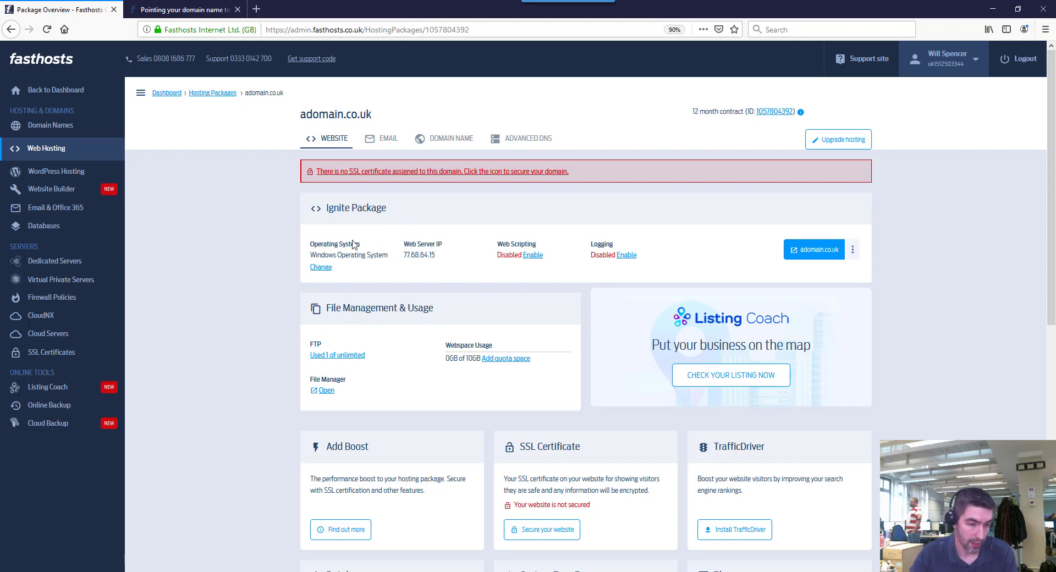
click(72, 173)
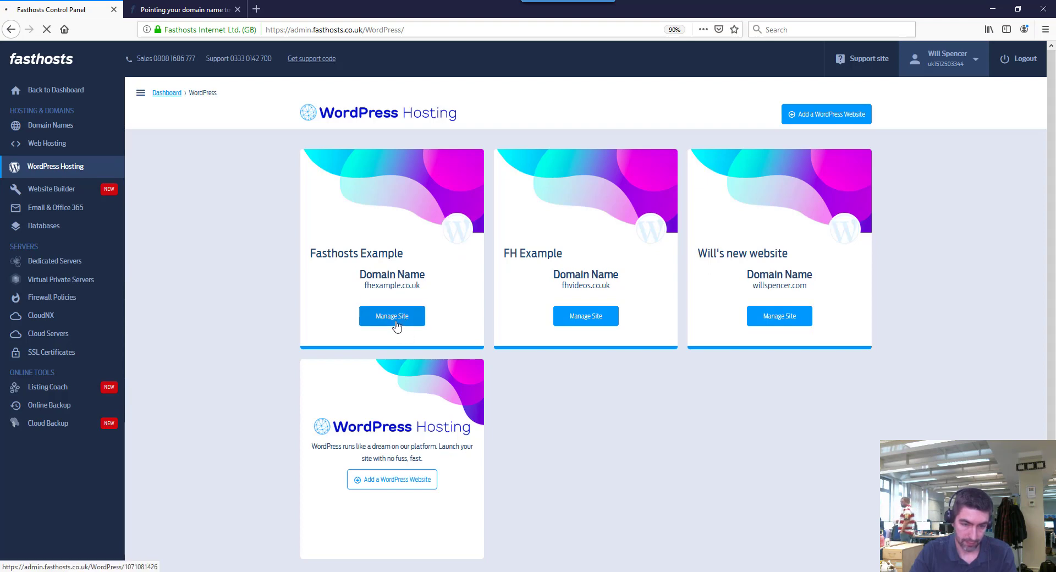
Manage the Fasthosts Example WordPress site and expand its Advanced Options.
click(394, 314)
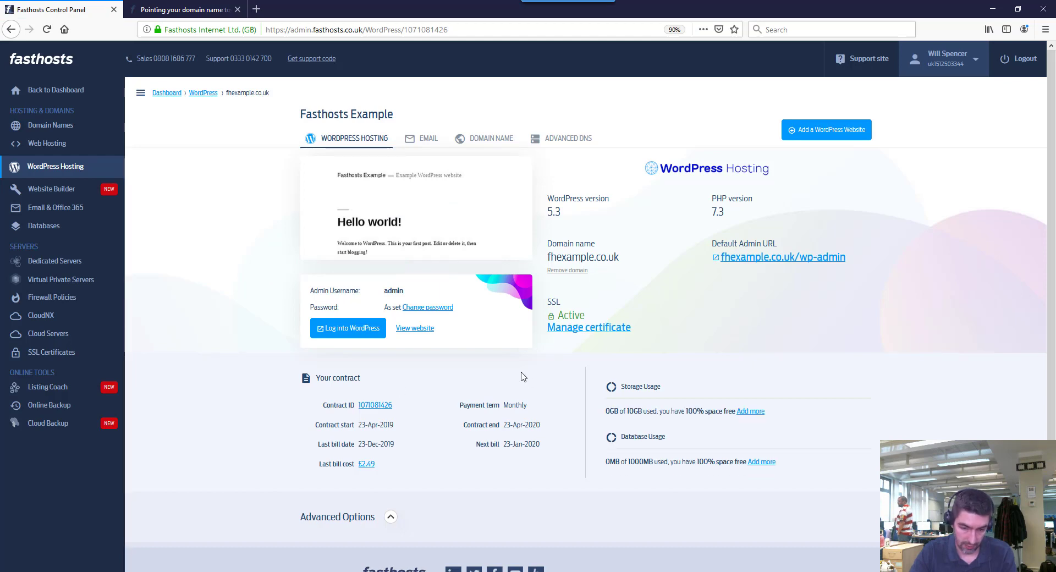
scroll(523, 376, down, 3)
click(392, 431)
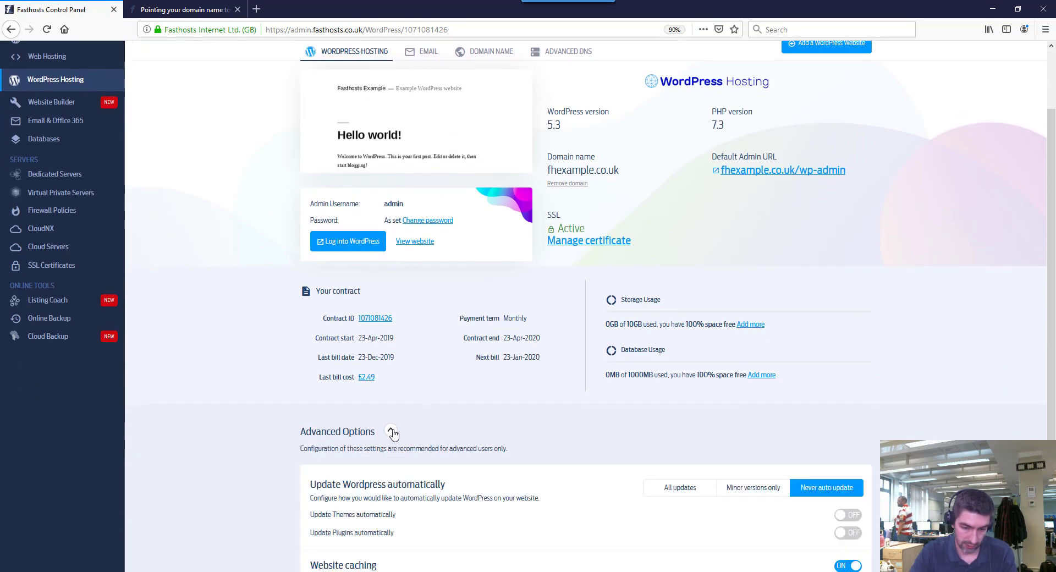
scroll(450, 325, down, 10)
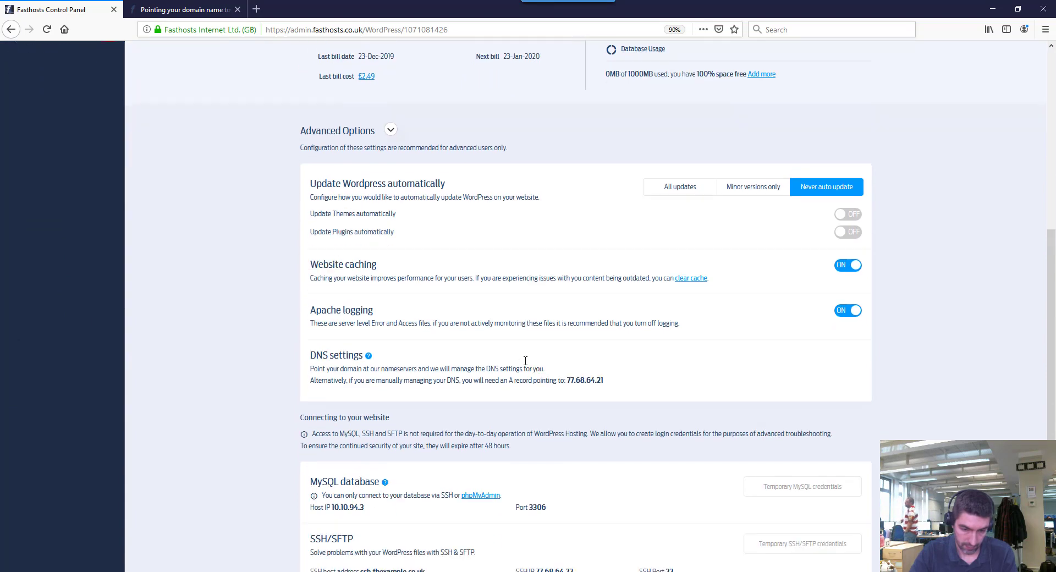
scroll(525, 361, down, 7)
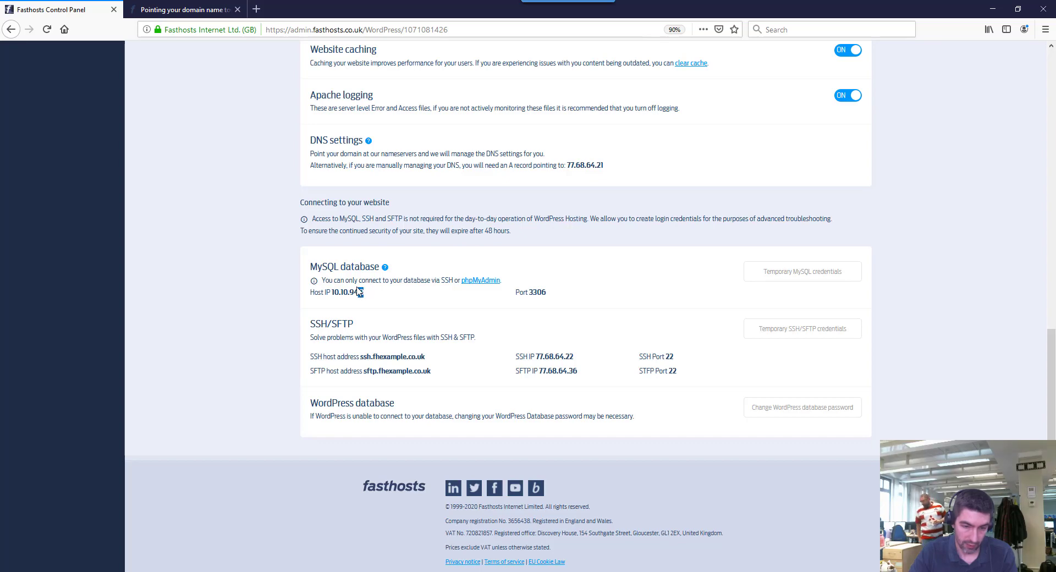
Highlight the MySQL database host IP and the DNS A record IP 77.68.64.21.
drag(361, 292, 338, 292)
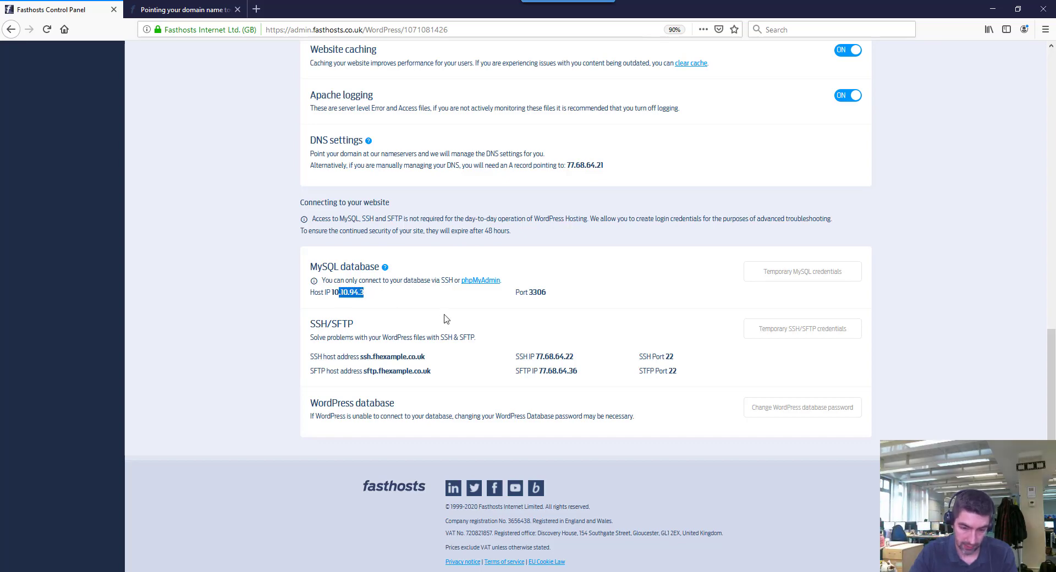
scroll(444, 316, up, 4)
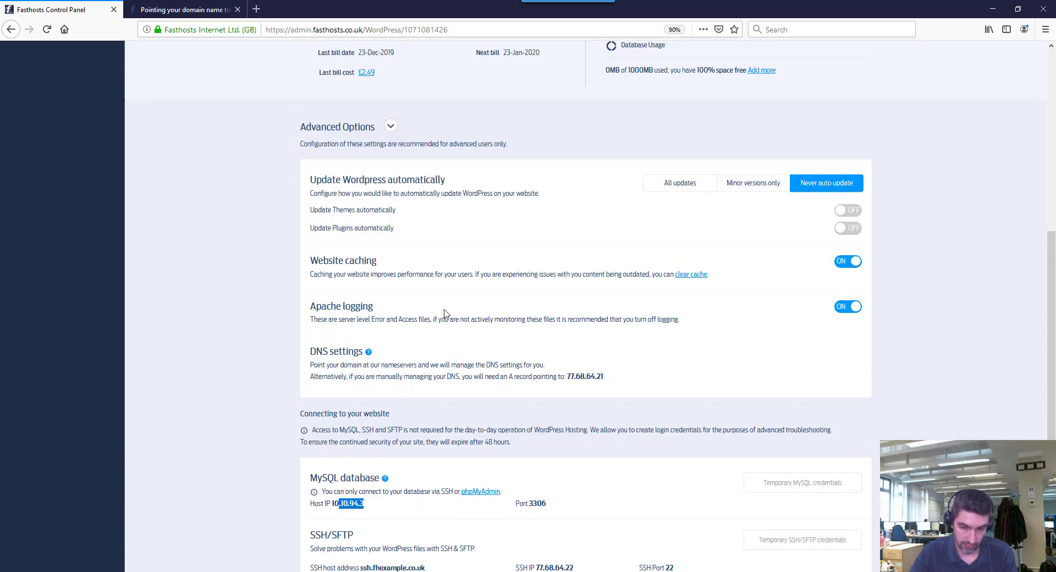
drag(612, 380, 572, 375)
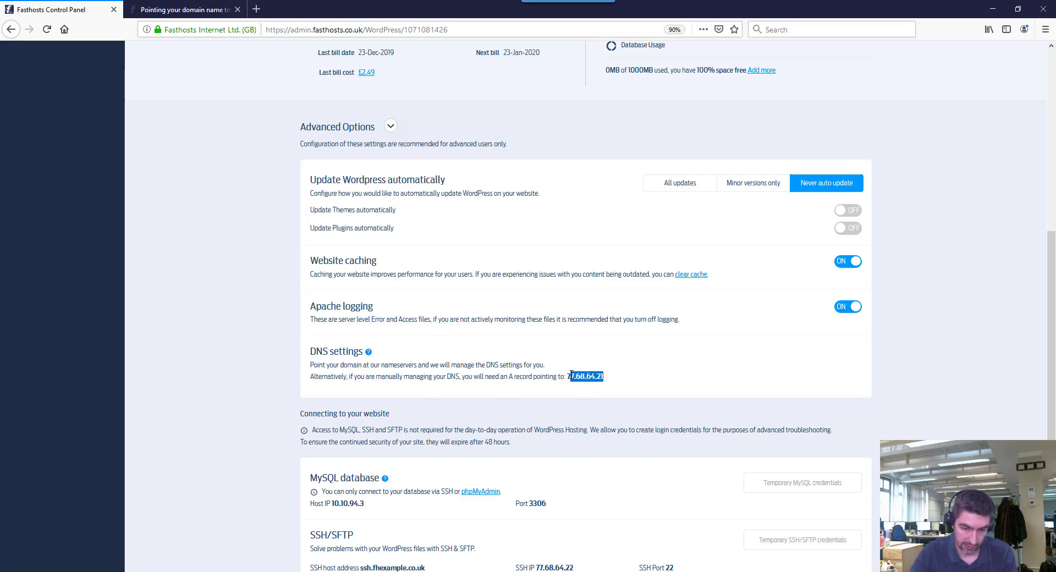
click(632, 384)
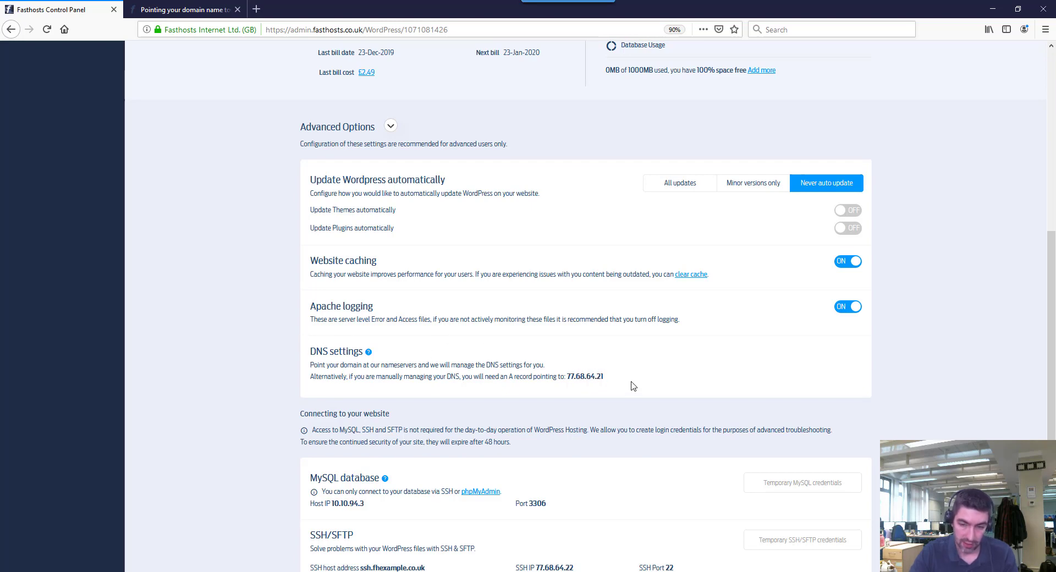
scroll(621, 374, up, 2)
scroll(622, 375, up, 1)
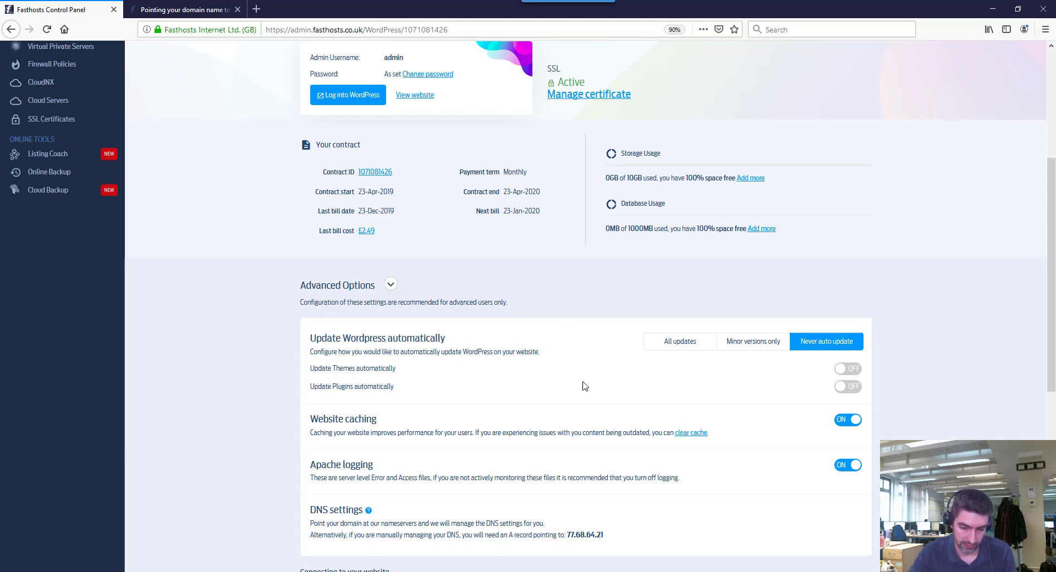
scroll(542, 342, down, 4)
scroll(549, 343, down, 2)
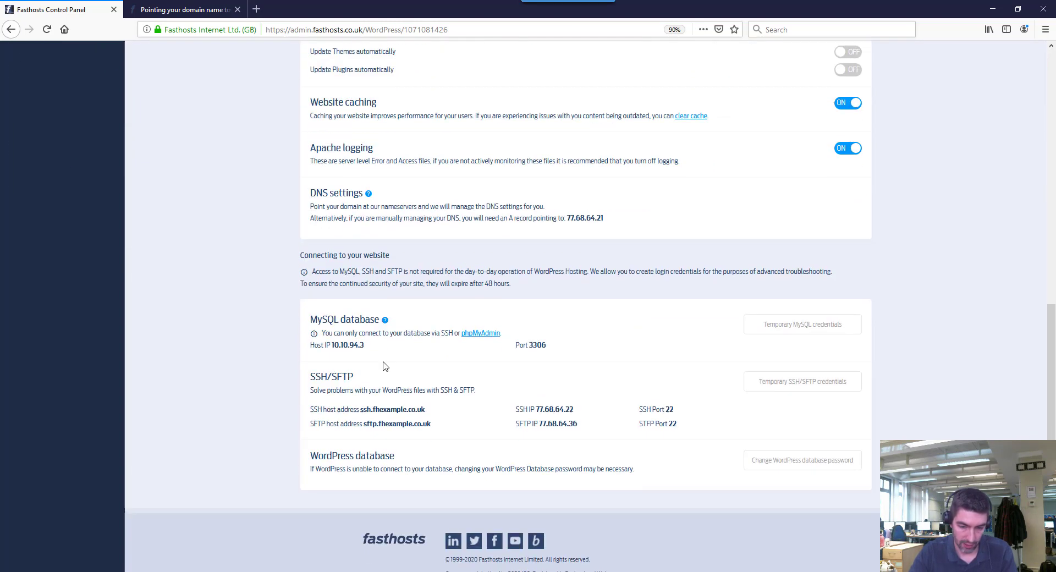
scroll(539, 330, up, 10)
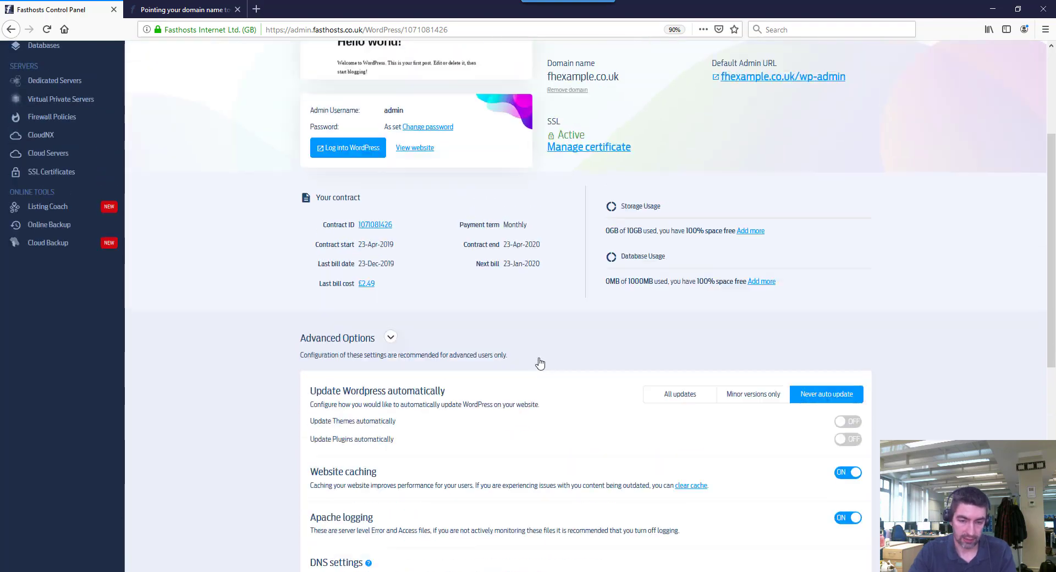